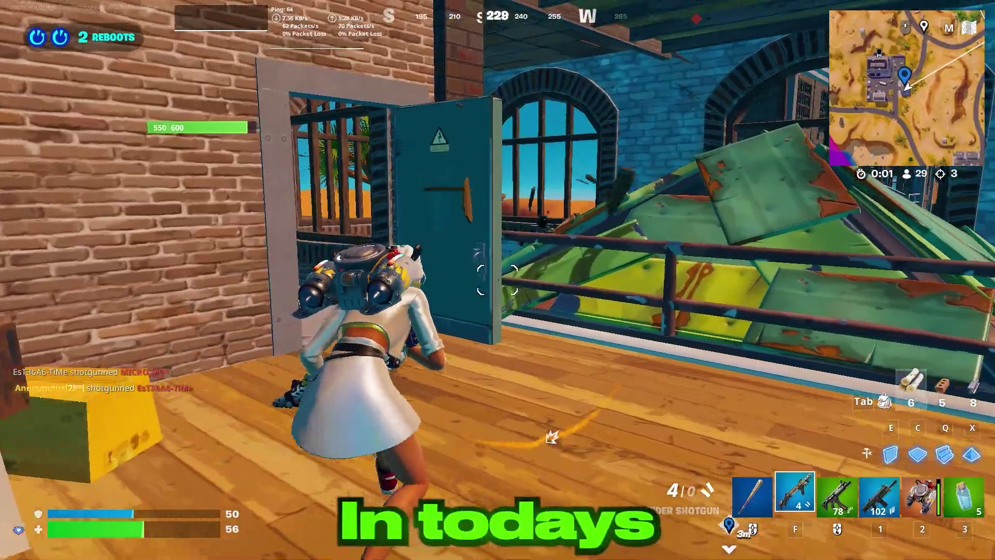
Eliminate the nearby opponent with shotgun fire, raising the elimination count to four
left_click(497, 280)
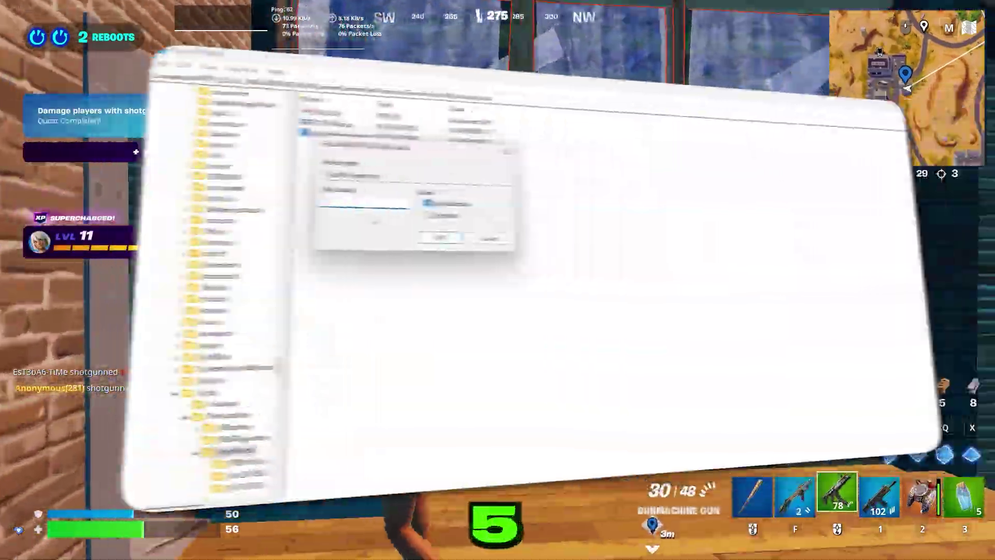
left_click(497, 280)
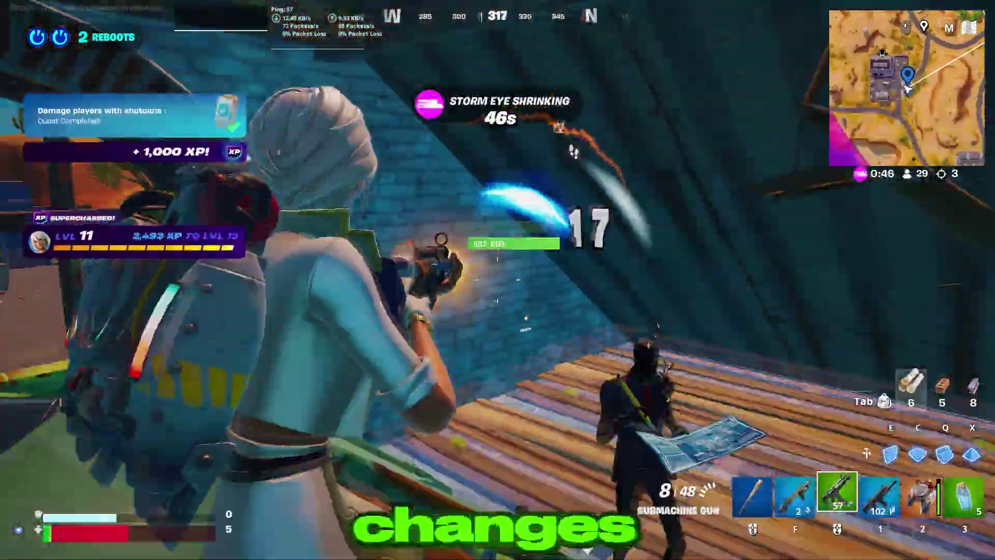
left_click(497, 280)
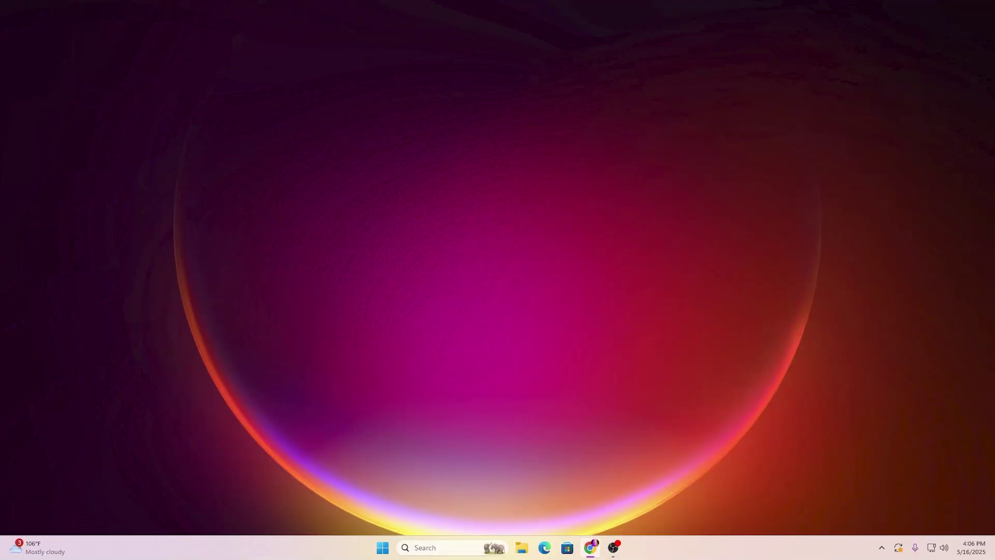
Search 're' and run Registry Editor as administrator, approving the UAC prompt
left_click(442, 548)
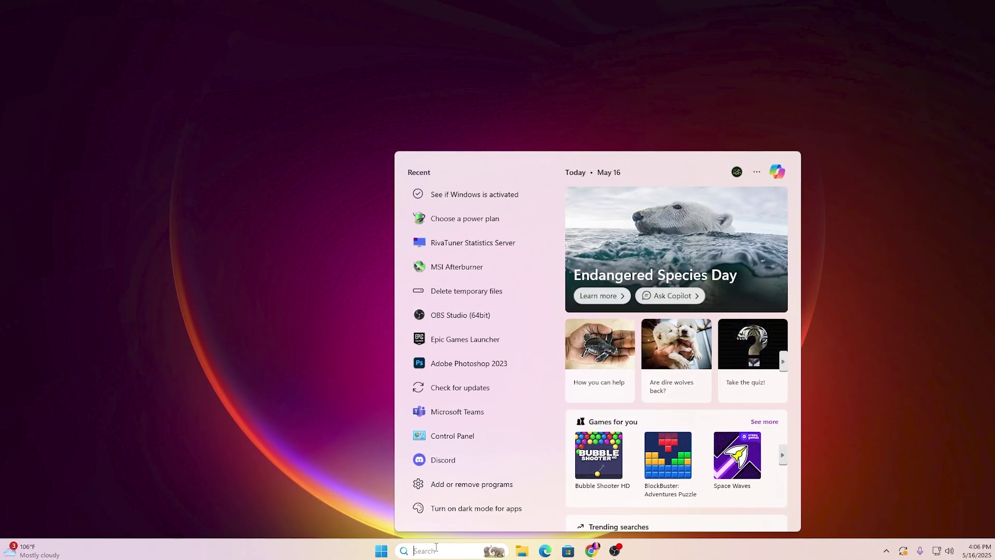
type("re")
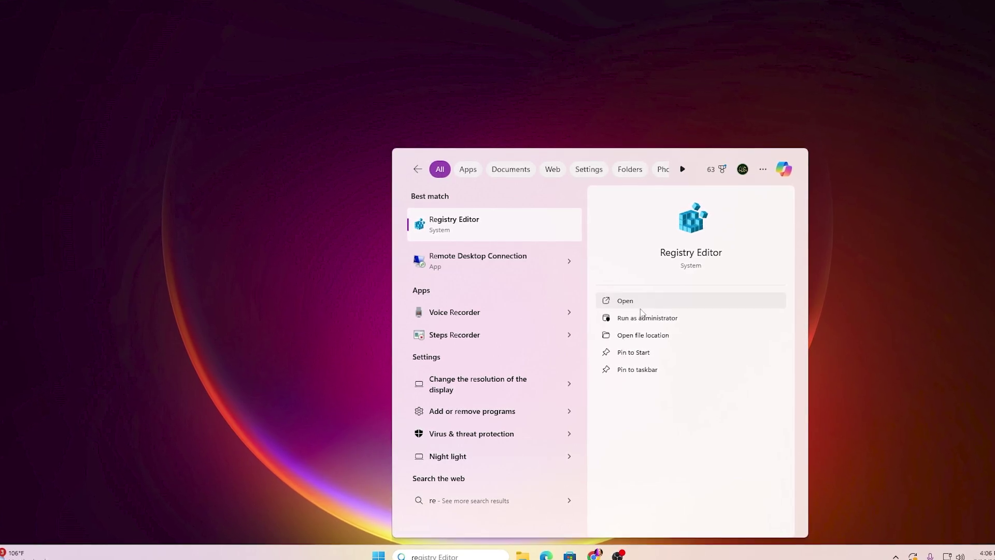
left_click(648, 318)
left_click(444, 360)
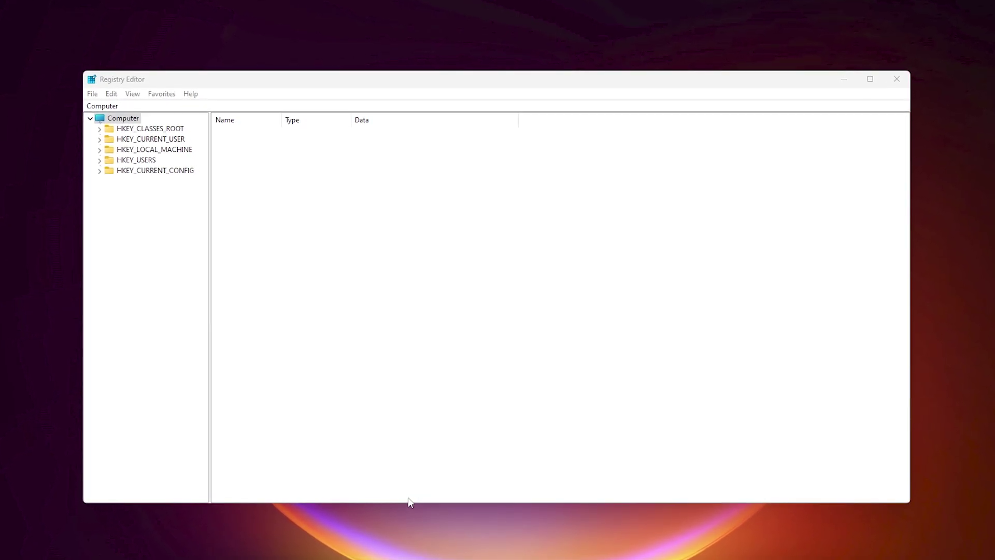
Paste the Services\Tcpip\Parameters\Interfaces path into the address bar and go to that key
left_click(141, 103)
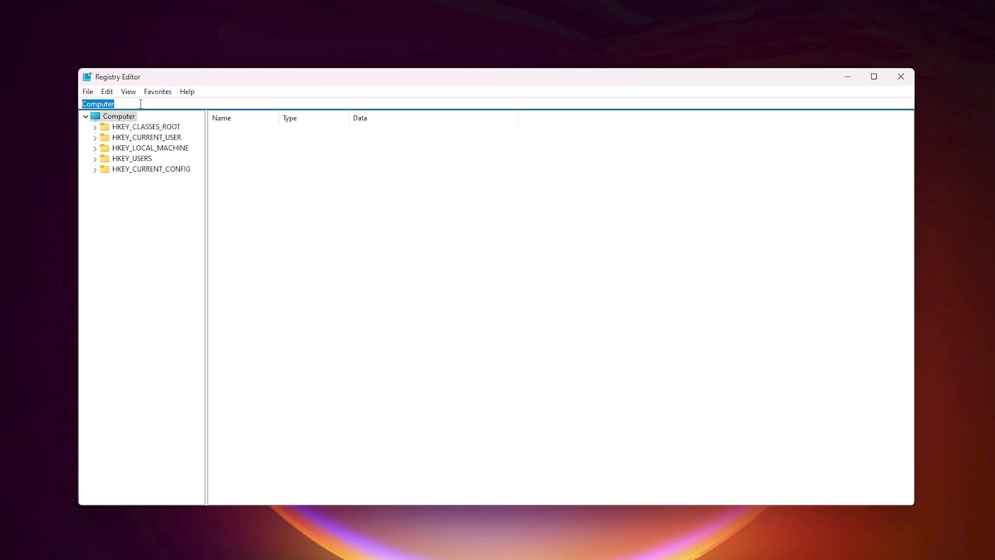
type("HKEY_LOCAL_MACHINE\\SYSTEM\\CurrentControlSet\\Services\\Tcpip\\Parameters\\Interfaces")
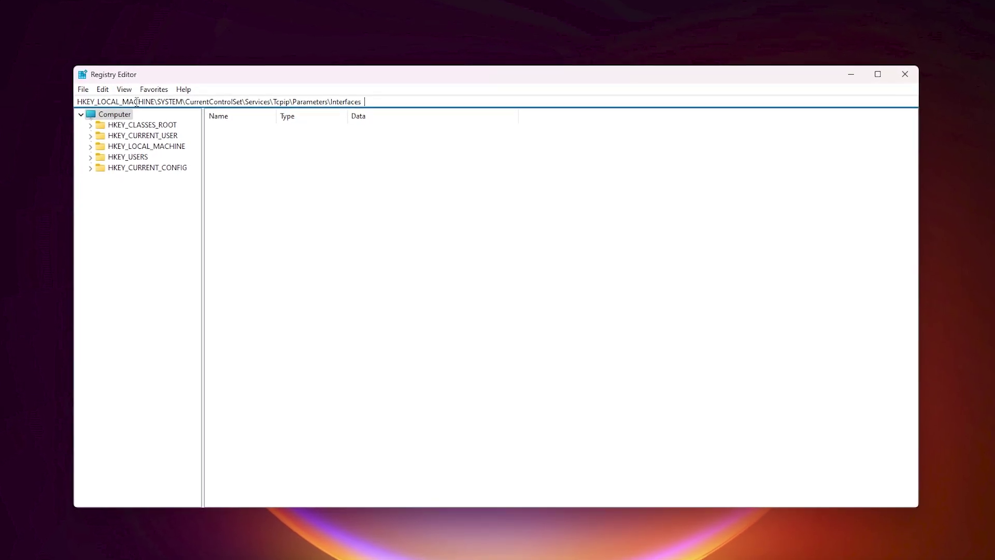
key("Return")
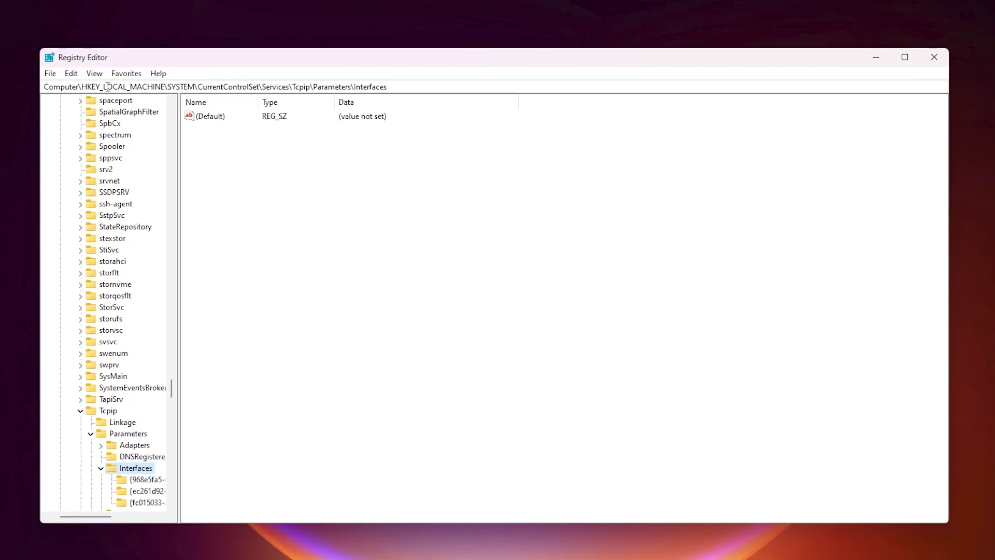
Create a DWORD (32-bit) value named TCPNoDelay in Interfaces with data 1
right_click(233, 152)
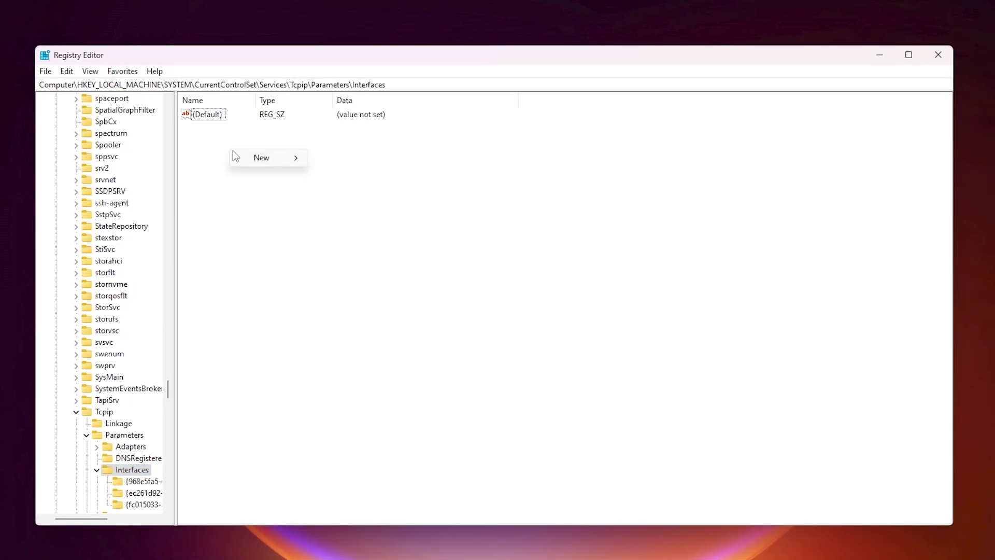
mouse_move(283, 159)
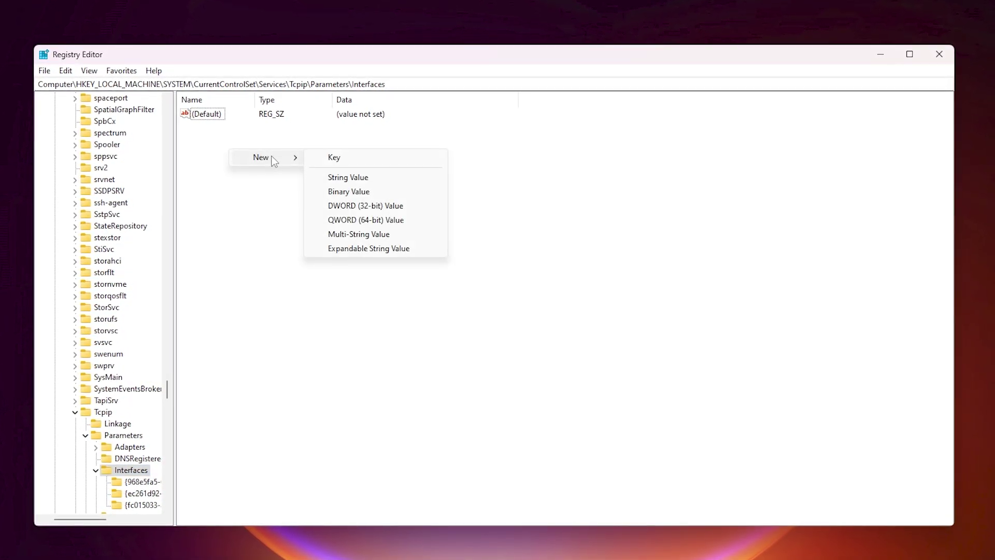
left_click(346, 205)
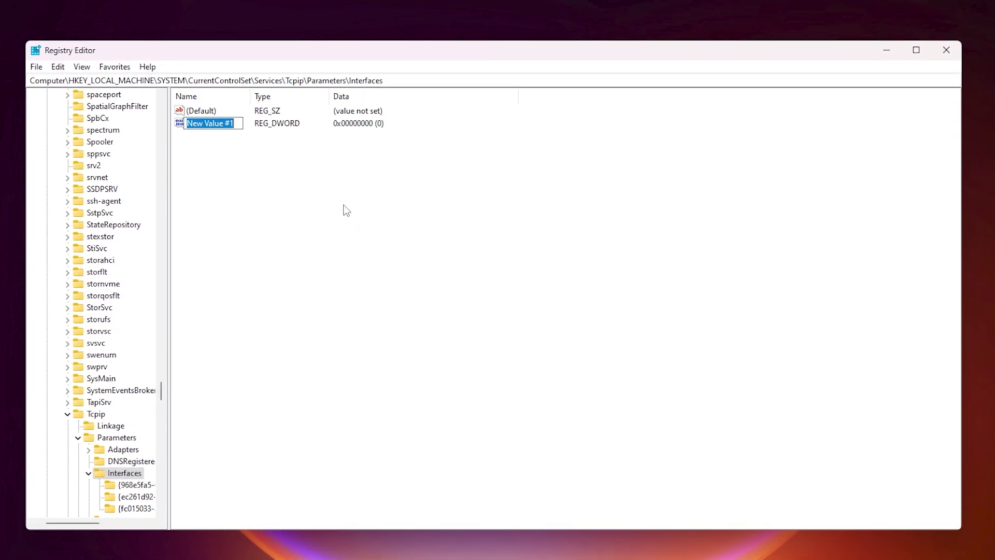
type("TCPNoDelay")
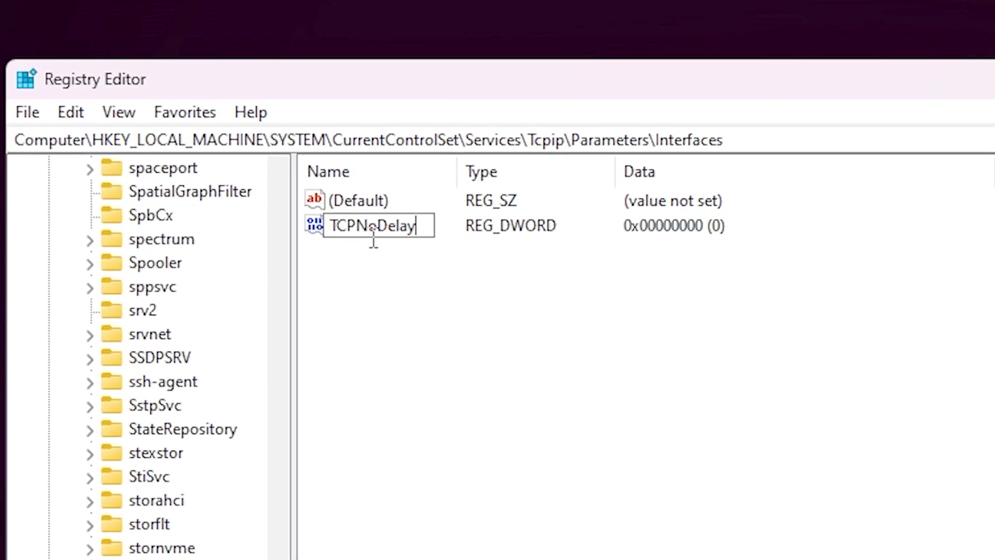
key("Return")
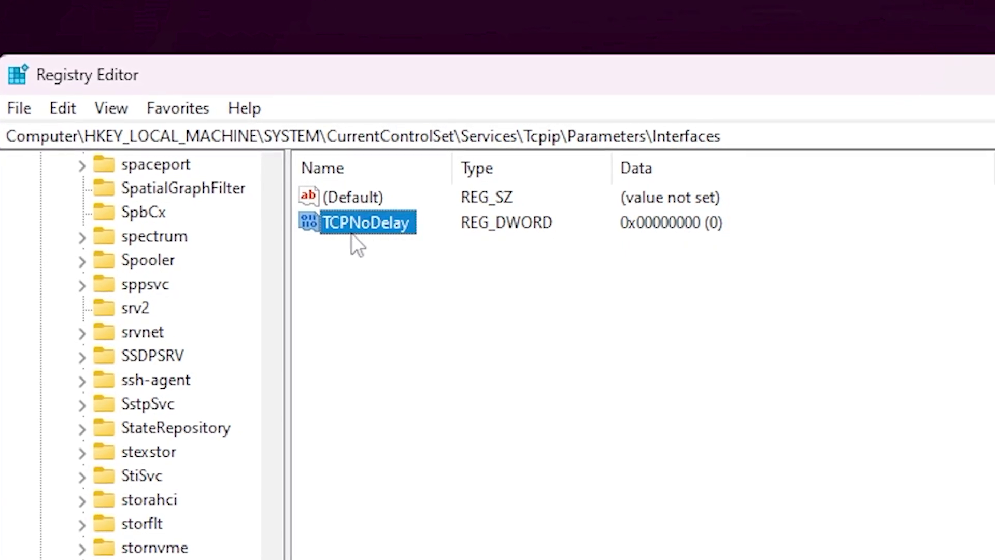
double_click(361, 224)
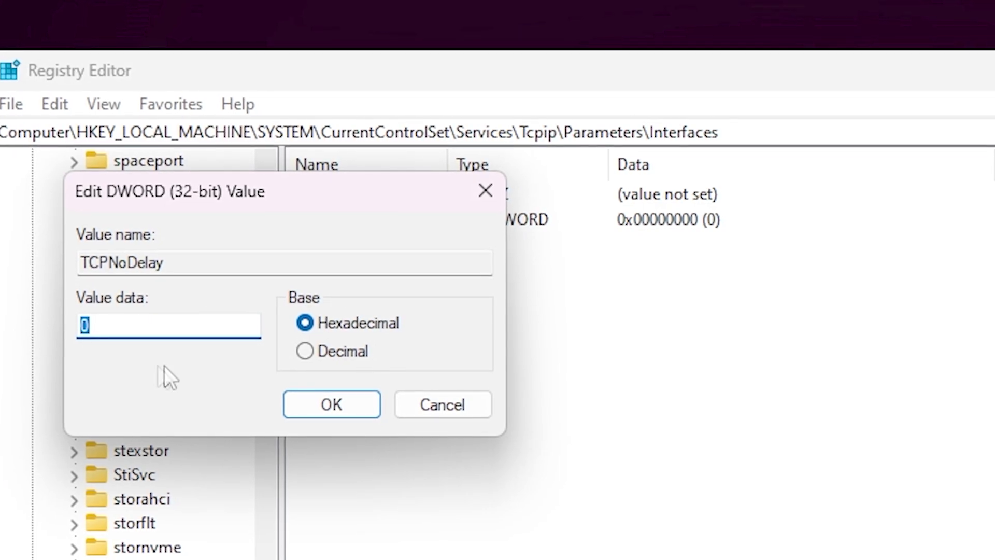
type("1")
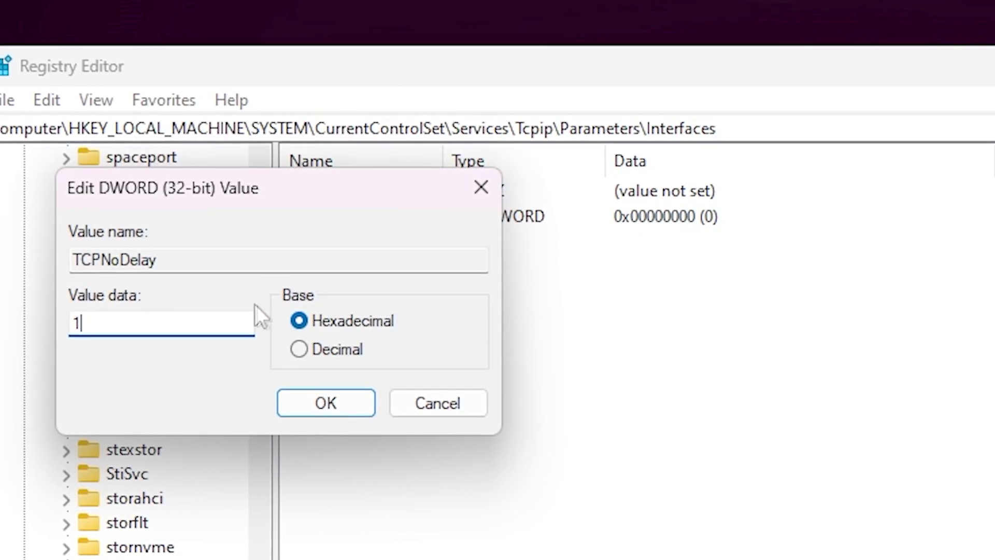
left_click(326, 402)
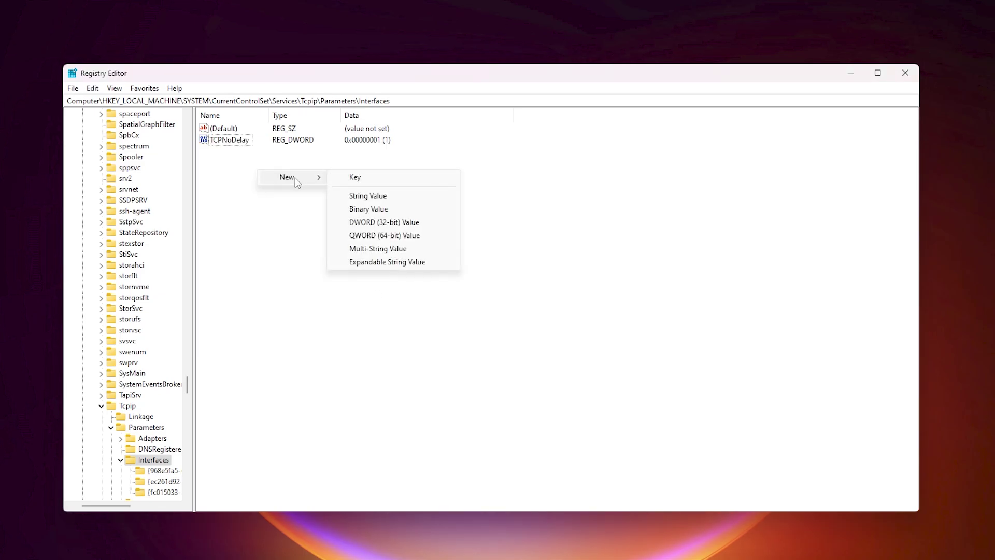
Add a TcpAckFrequency DWORD (32-bit) value with data 1 beside TCPNoDelay
left_click(374, 223)
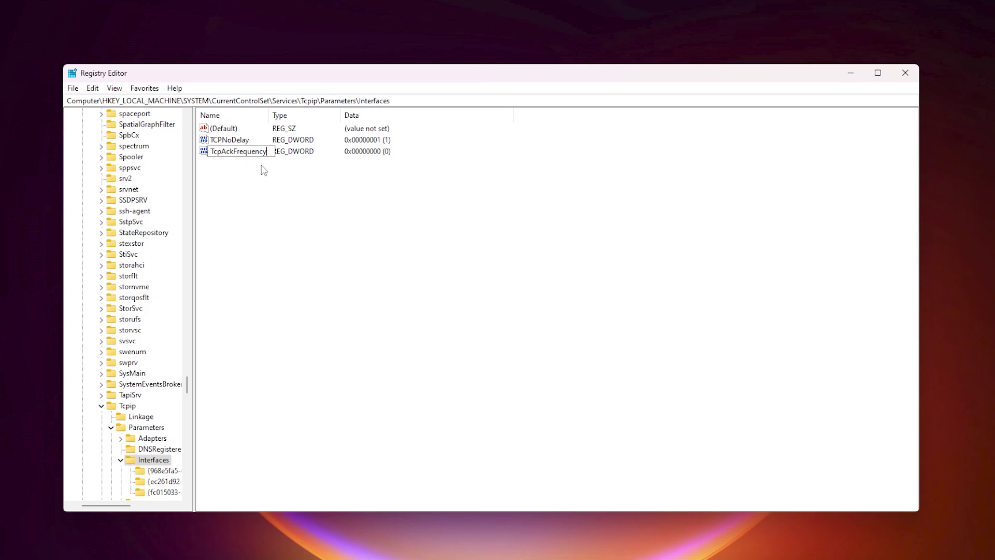
key("Return")
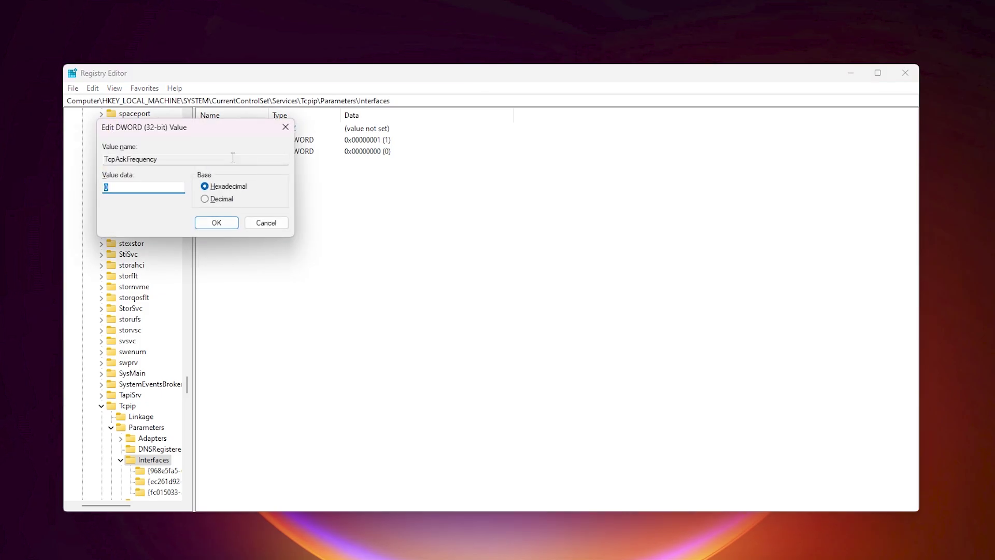
left_click_drag(152, 130, 270, 165)
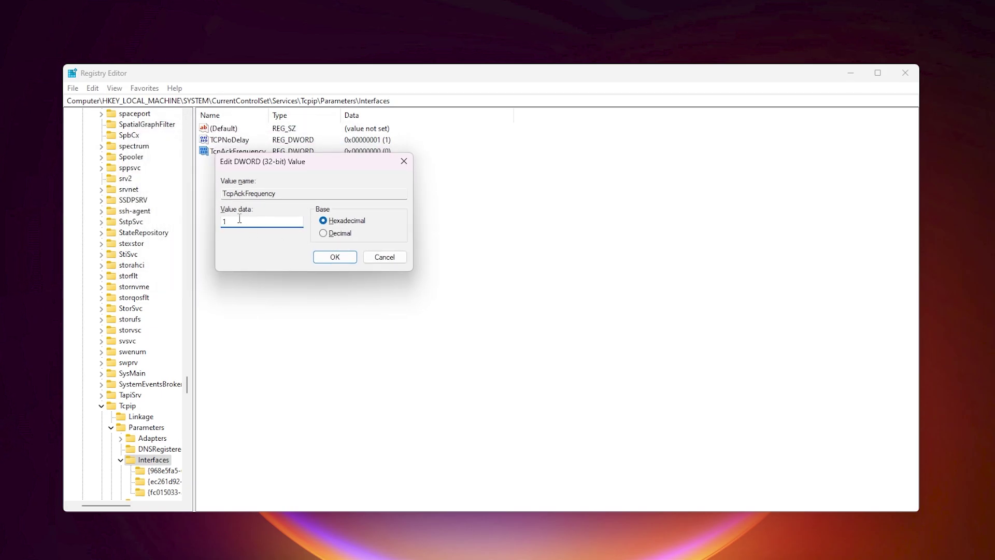
left_click(333, 257)
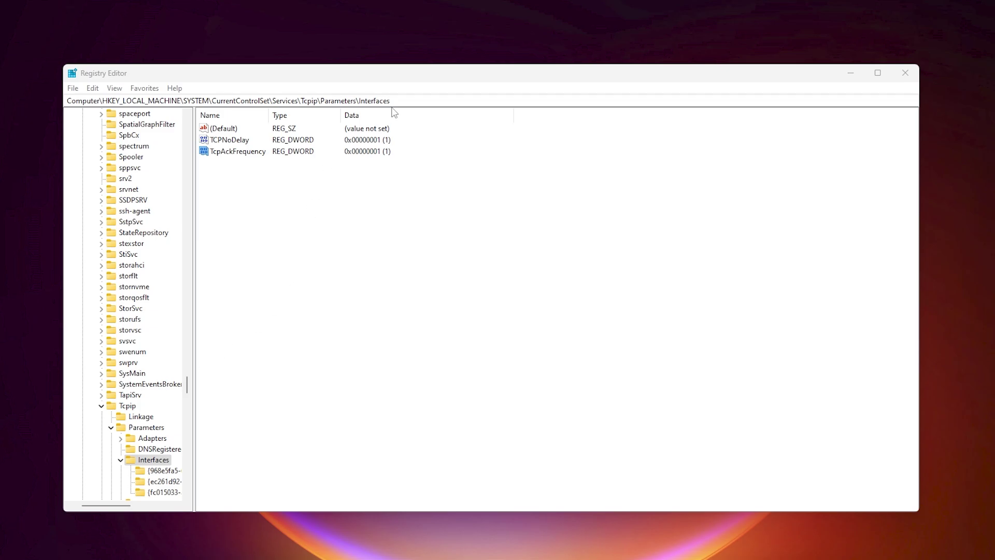
Navigate to the Session Manager\kernel key through the address bar
left_click_drag(392, 101, 155, 100)
key("Return")
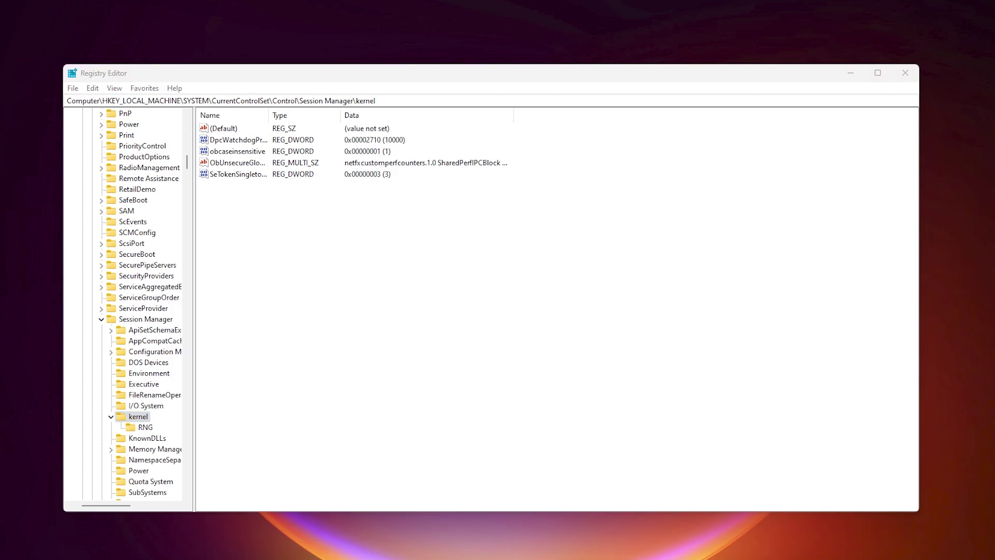
left_click(276, 249)
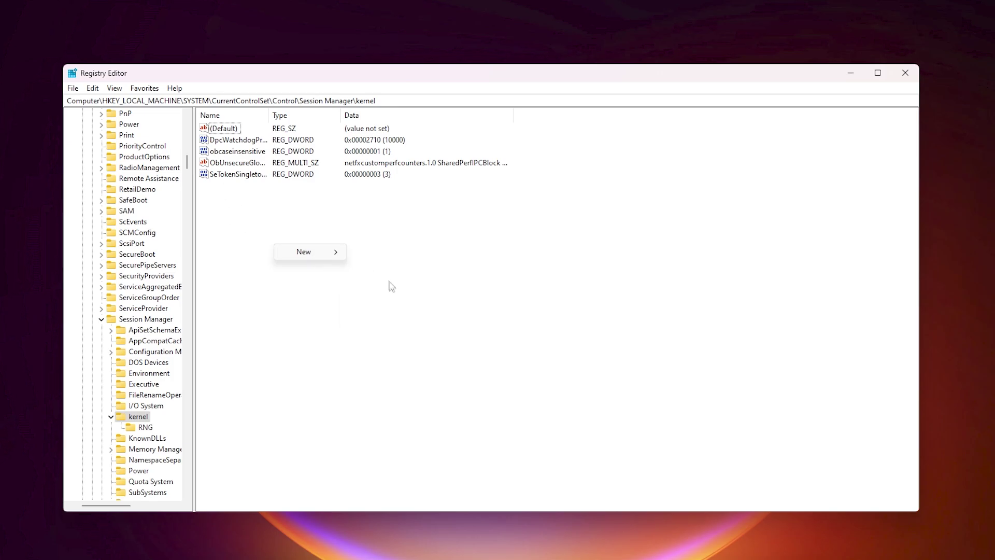
Create the GlobalMaxTickingTime DWORD and set it to decimal 10000
left_click(391, 298)
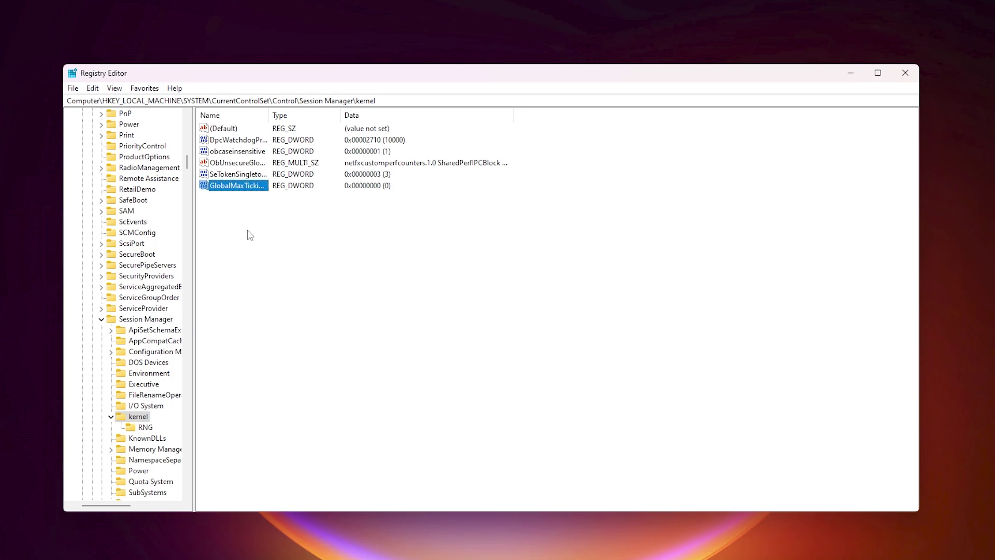
key("Return")
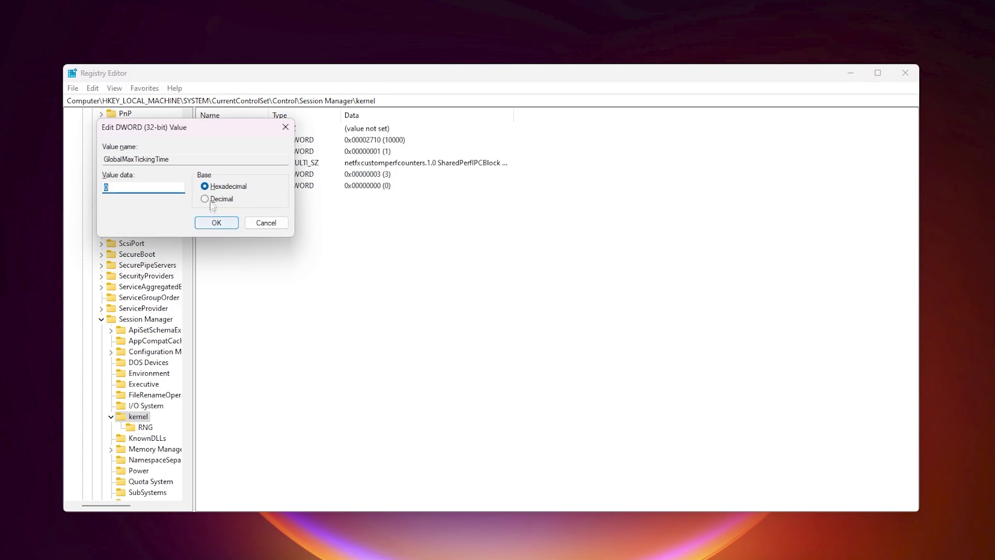
left_click_drag(196, 128, 353, 149)
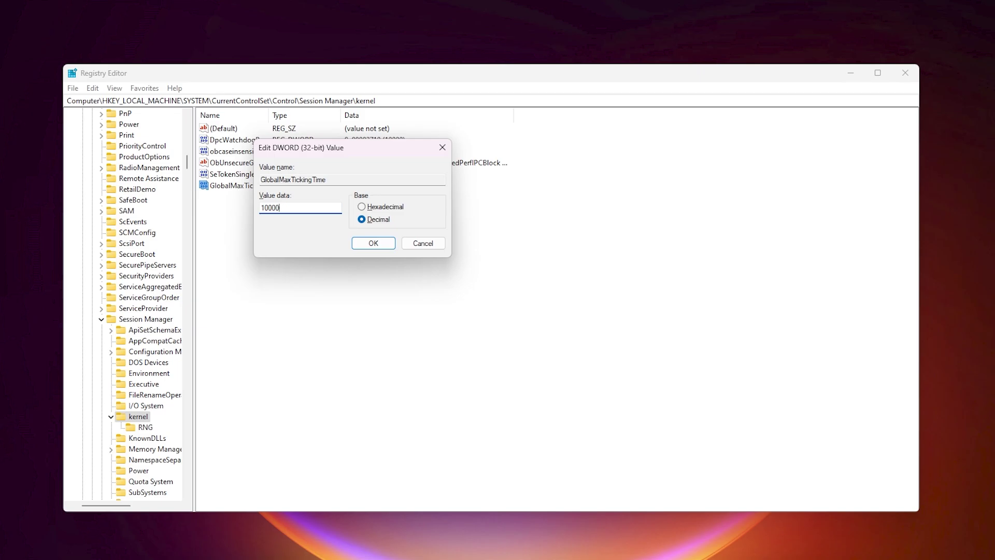
left_click(369, 244)
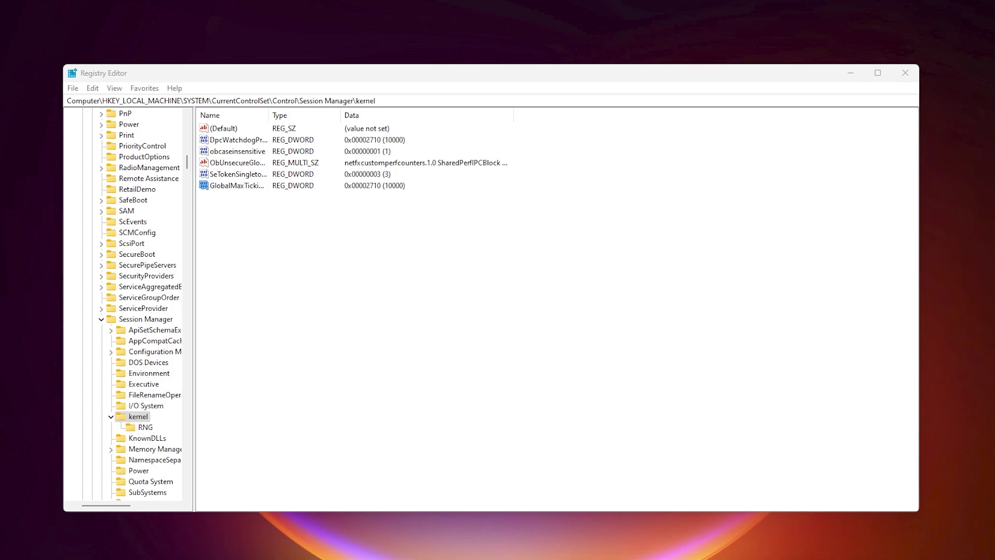
Jump to the Services\HPET key and change its Start value to 4
left_click_drag(383, 101, 223, 98)
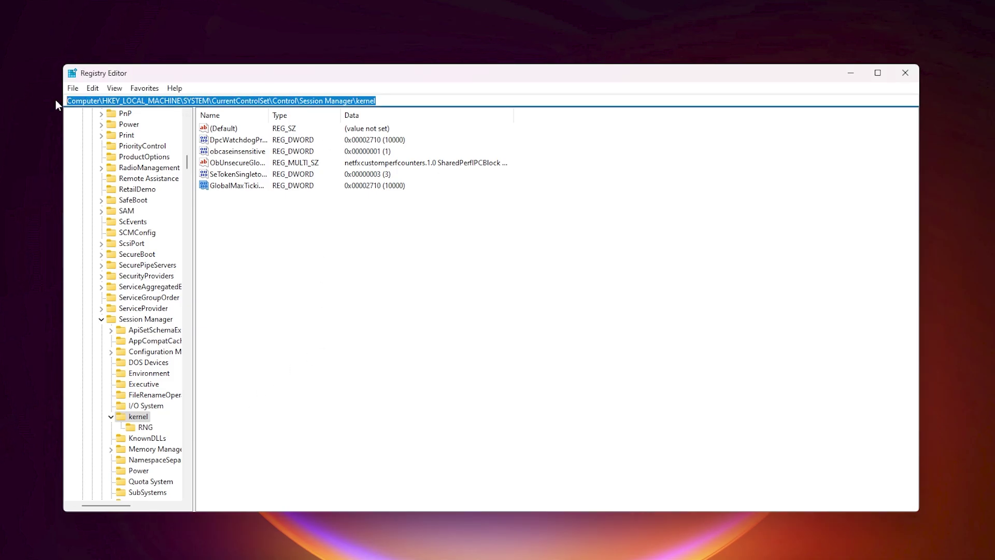
type("Computer\\HKEY_LOCAL_MACHINE\\SYSTEM\\CurrentControlSet\\Services\\HPET")
key("Return")
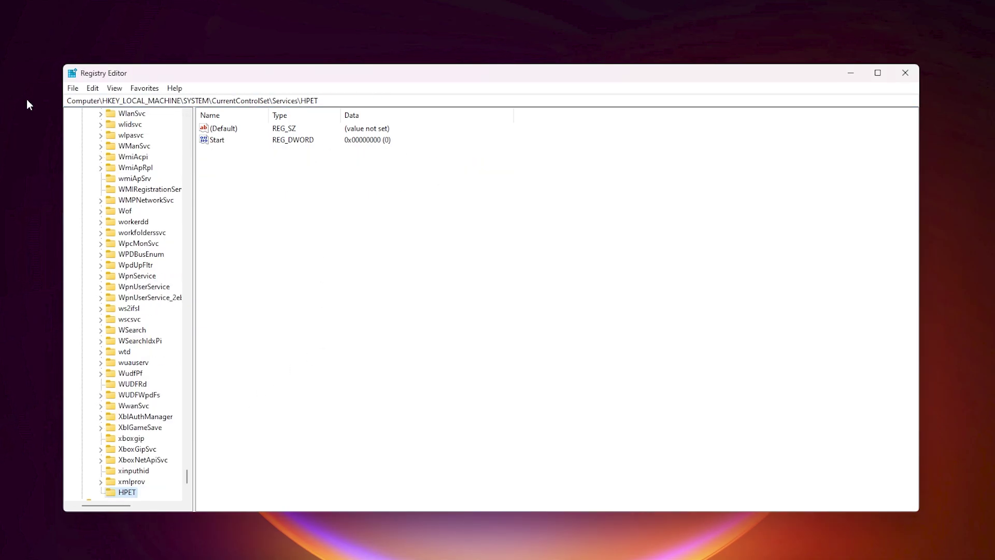
double_click(217, 140)
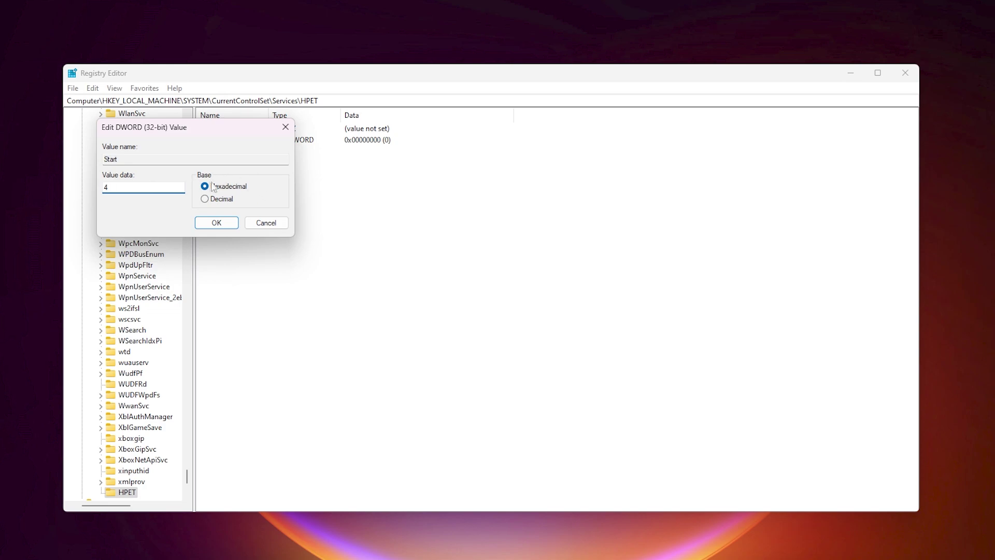
left_click(217, 222)
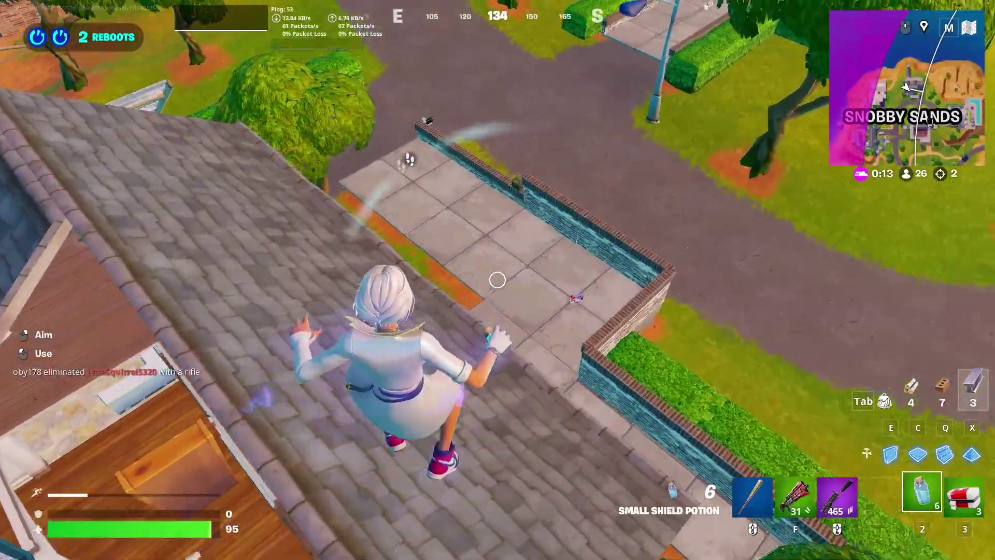
key("f")
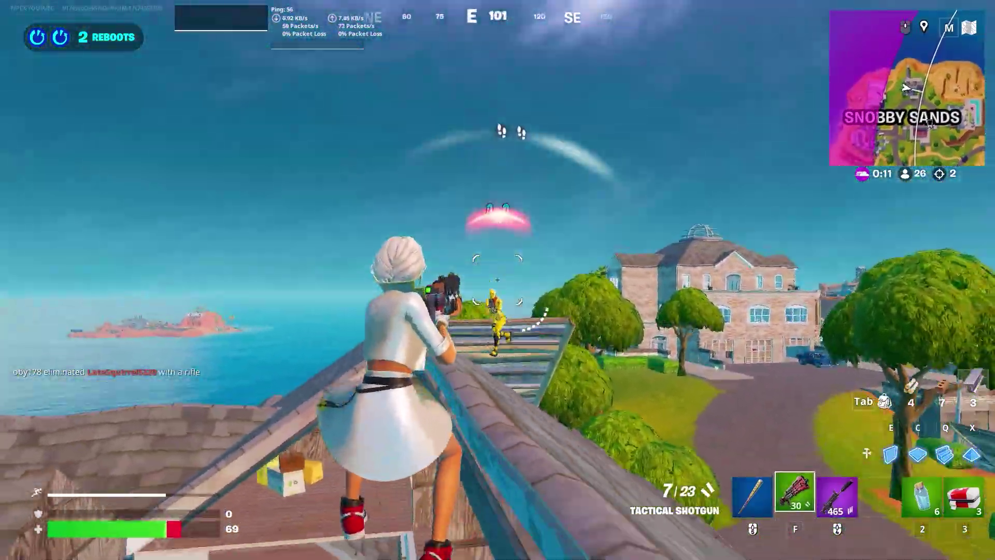
Eliminate the opponent in the Snobby Sands building with repeated Tactical Shotgun blasts
left_click(498, 280)
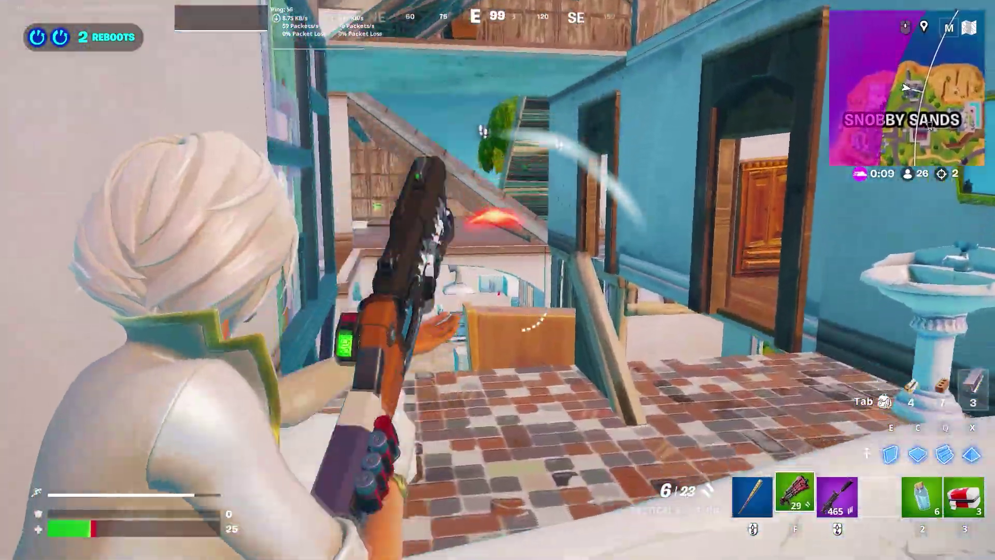
left_click(497, 280)
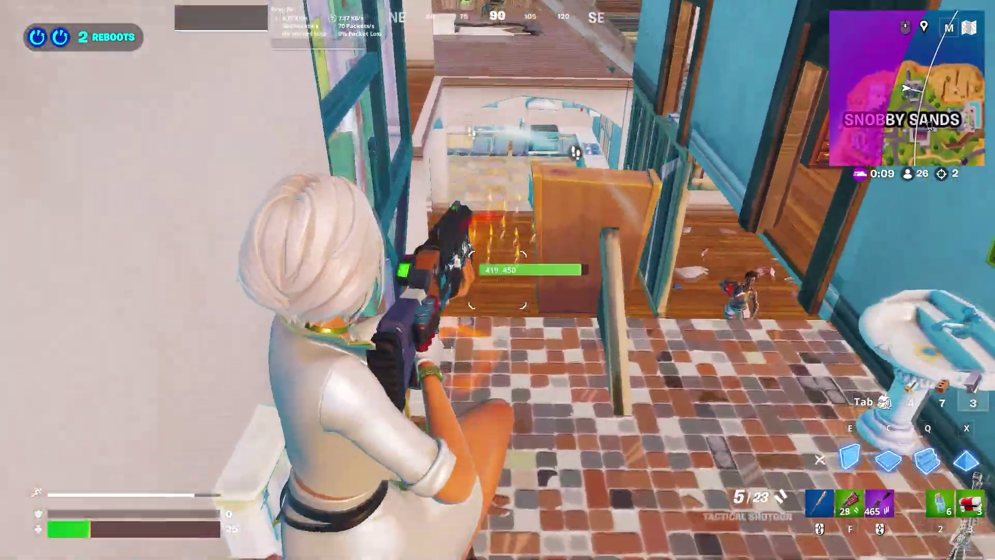
left_click(498, 279)
left_click(498, 280)
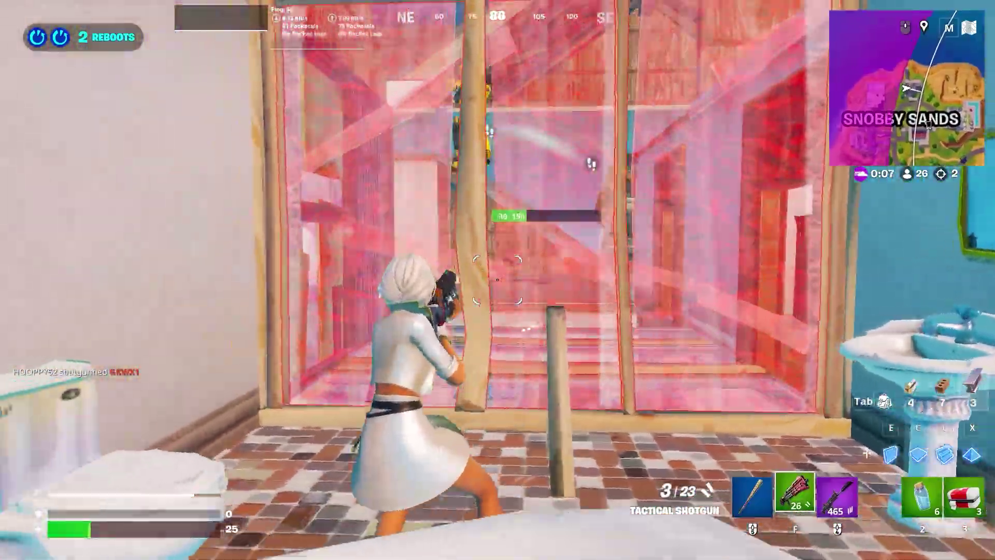
left_click(497, 280)
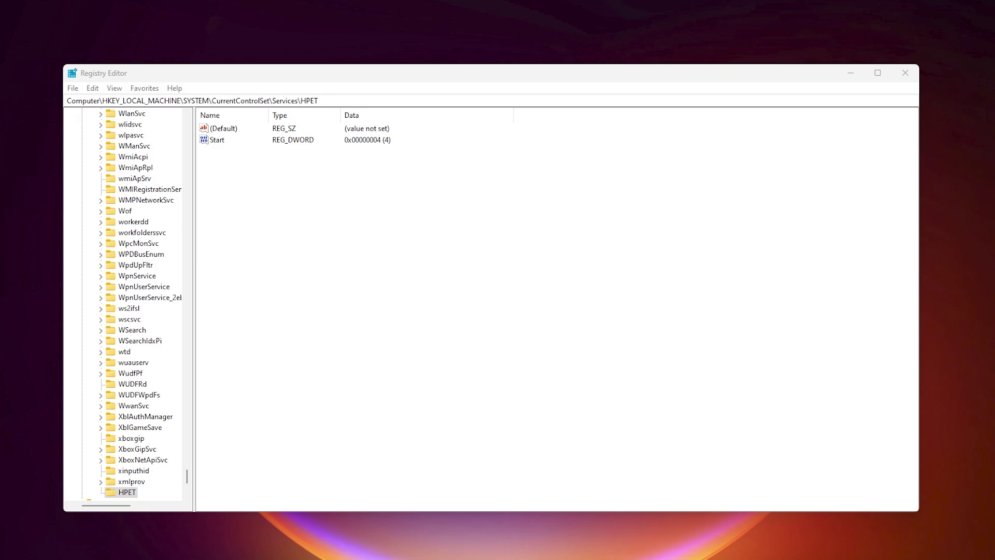
Navigate to the Memory Management key by pasting its path
left_click(323, 98)
type("HKEY_LOCAL_MACHINE\\SYSTEM\\CurrentControlSet\\Control\\Session Manager\\Memory Management")
key("Return")
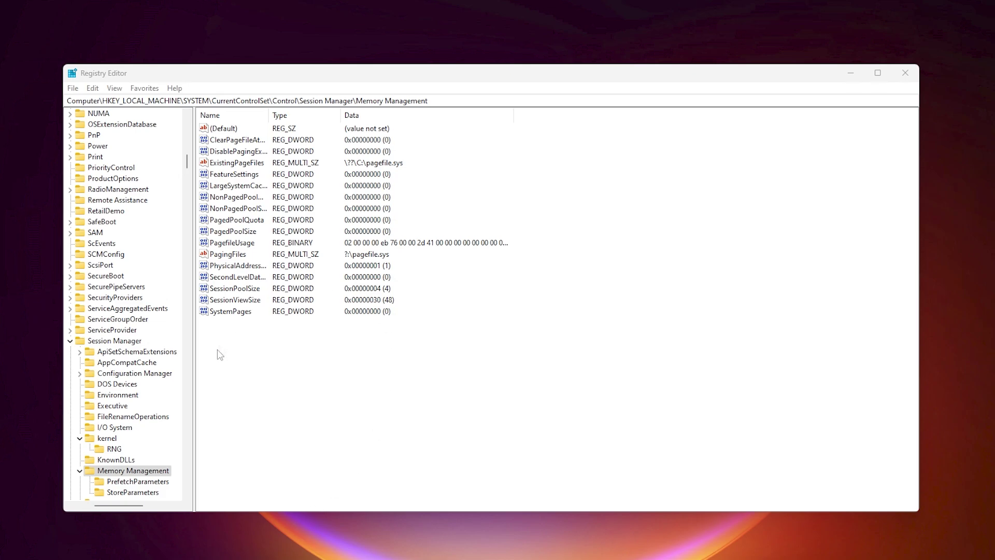
Add a DisableMemoryCompression DWORD (32-bit) value with data 1
right_click(262, 332)
mouse_move(301, 340)
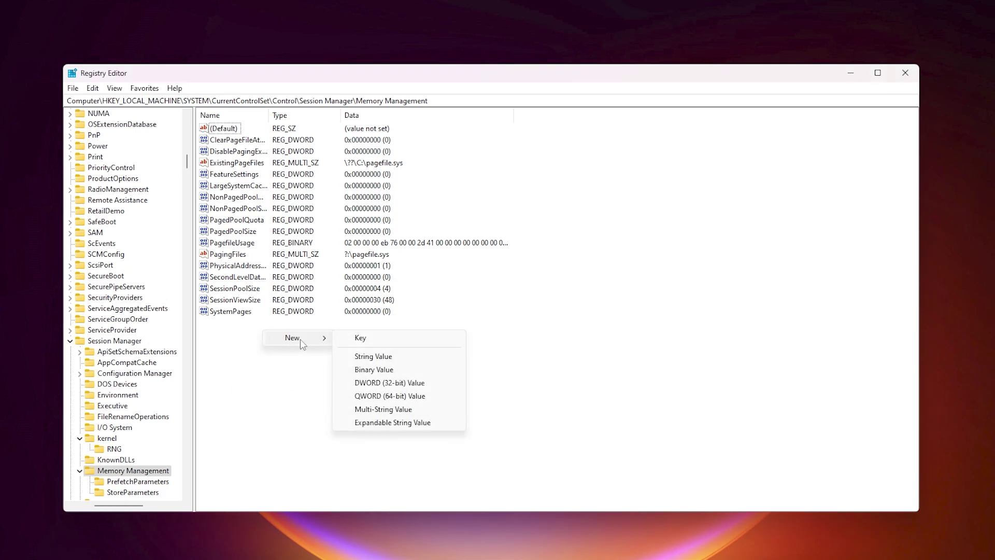
left_click(377, 385)
type("DisableMemoryCompression")
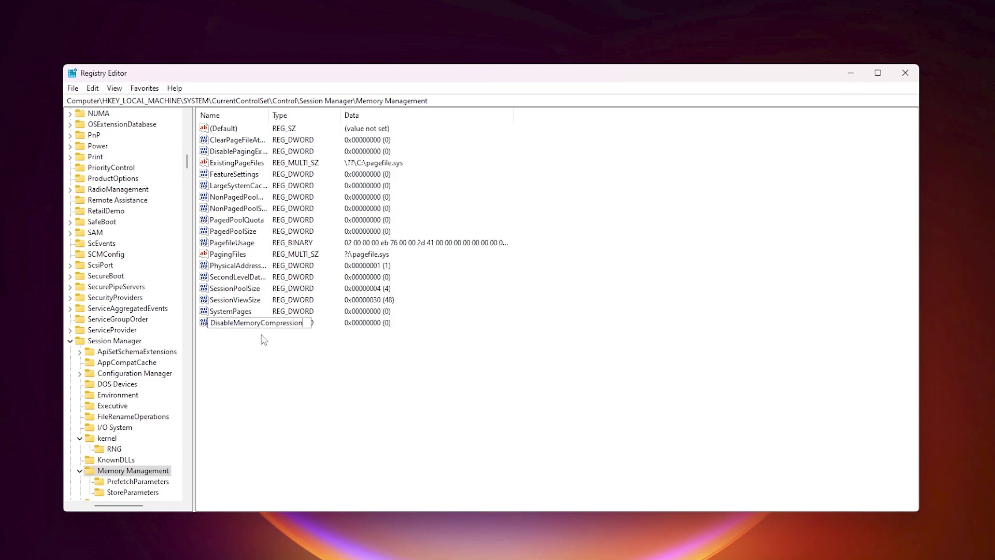
key("Return")
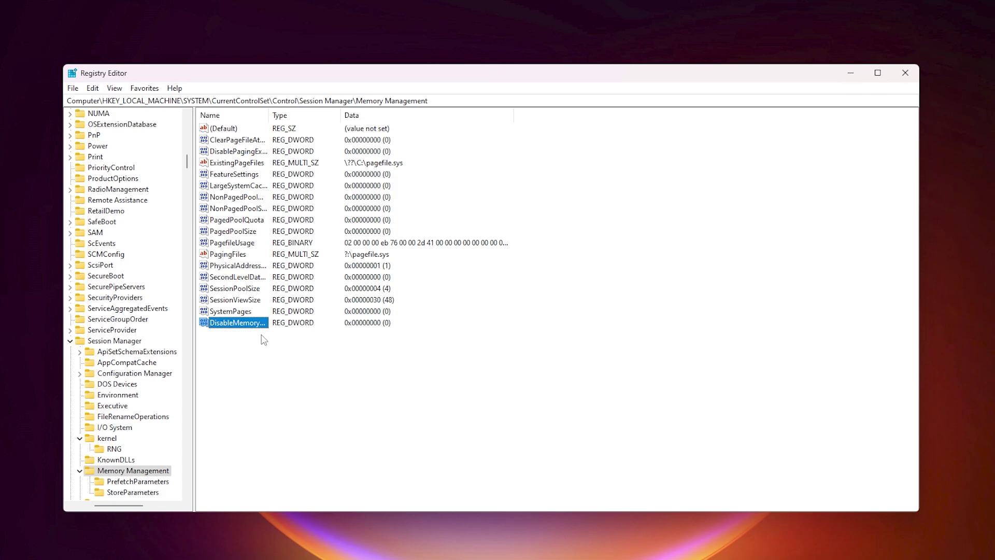
double_click(237, 324)
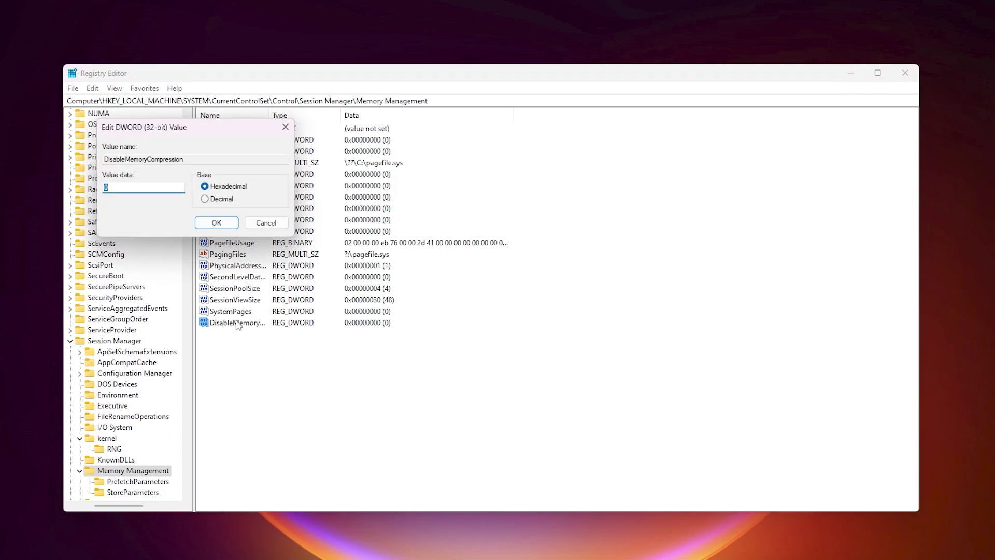
type("1")
left_click(216, 223)
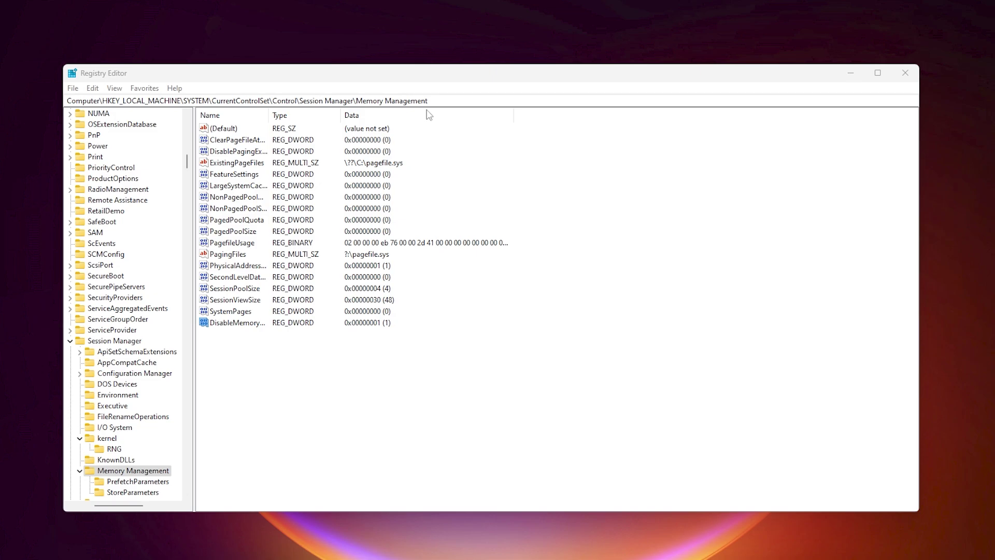
left_click_drag(427, 100, 52, 114)
Open Multimedia\SystemProfile, confirm SystemResponsiveness stays 0, and expand Tasks
type("HKEY_LOCAL_MACHINE\\SOFTWARE\\Microsoft\\Windows NT\\CurrentVersion\\Multimedia\\SystemProfile")
key("Return")
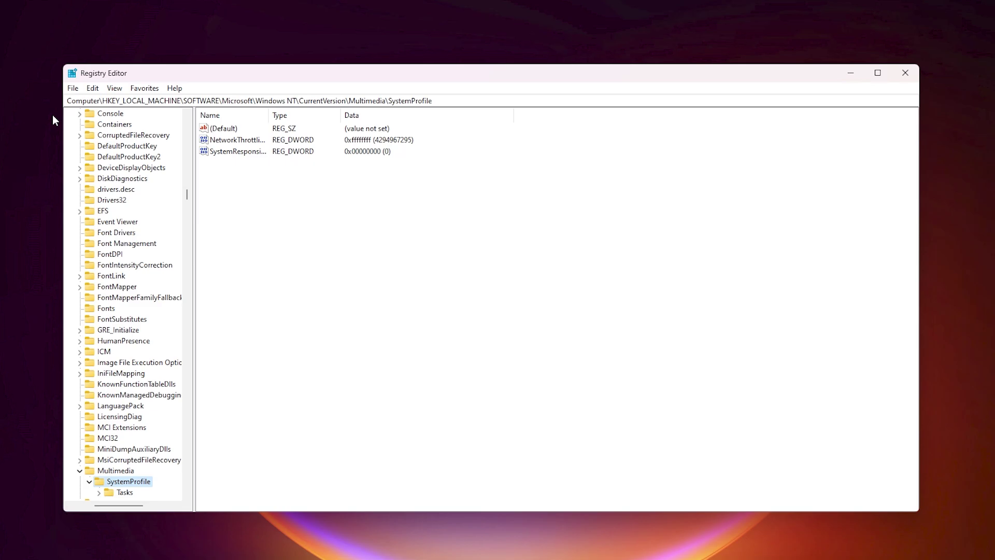
double_click(237, 151)
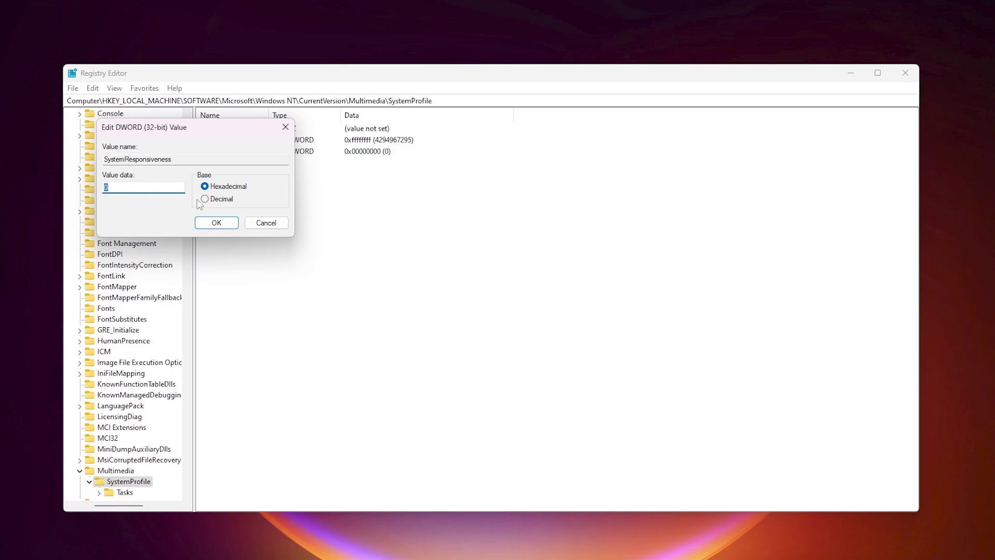
left_click(228, 223)
scroll(168, 234, "down", 4)
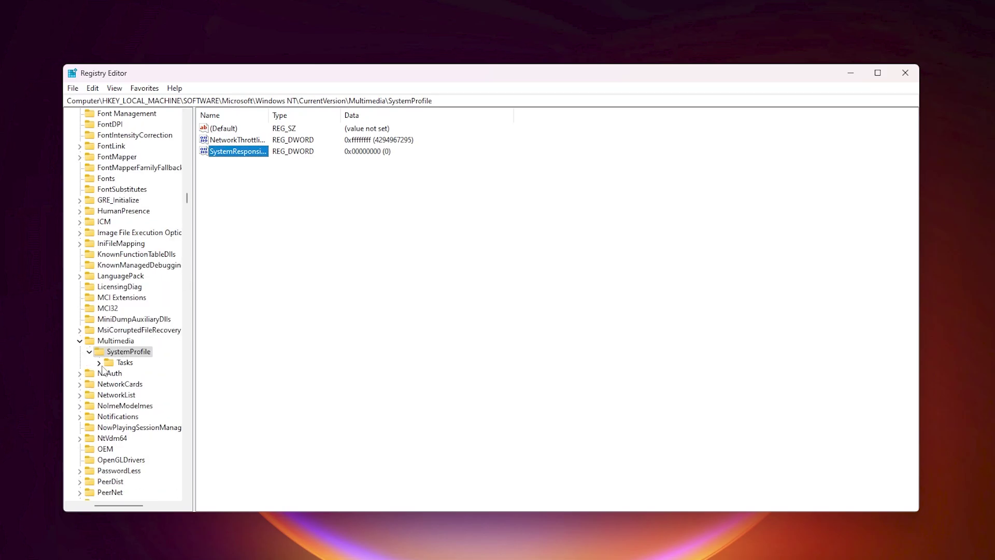
left_click(99, 363)
Select the Games task key and confirm its GPU Priority stays at 8
left_click(137, 418)
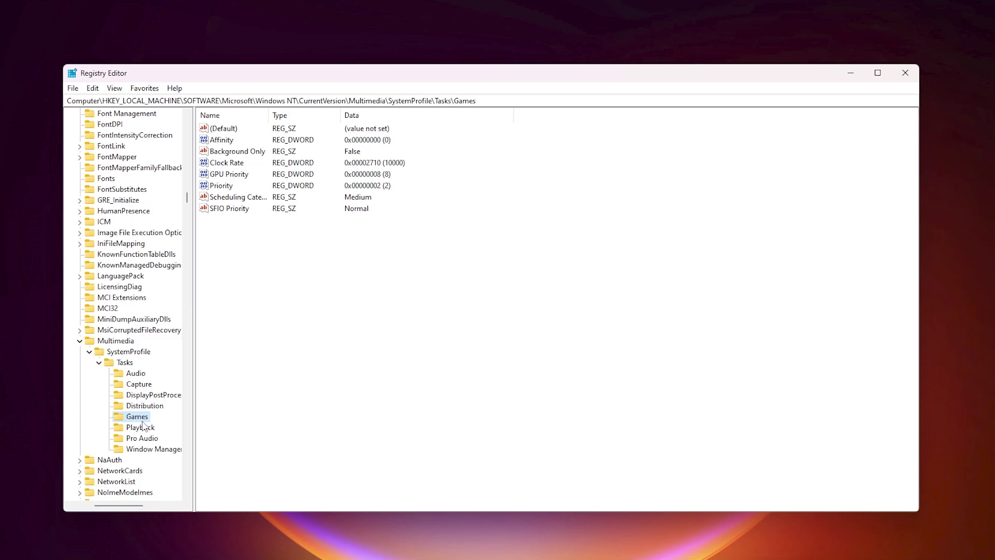
double_click(231, 175)
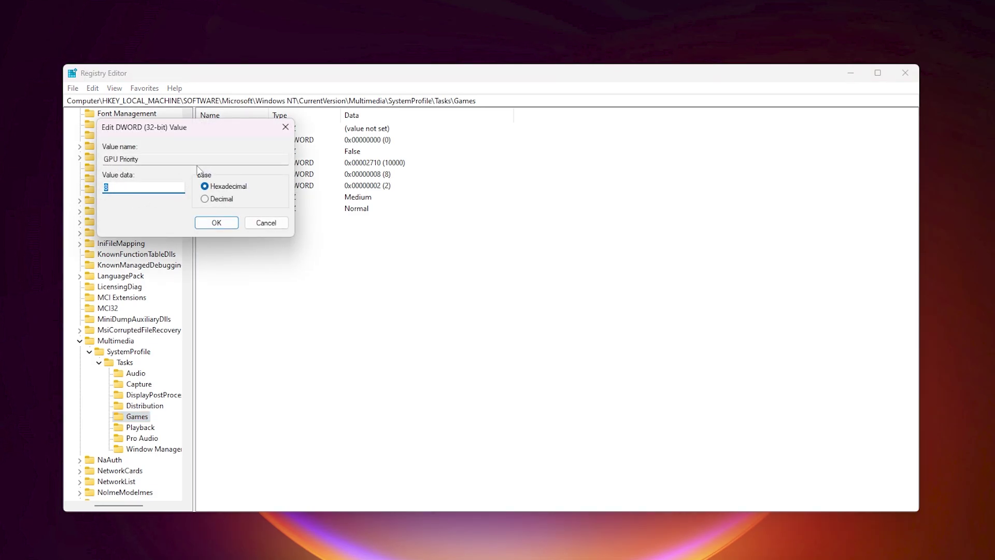
left_click(216, 222)
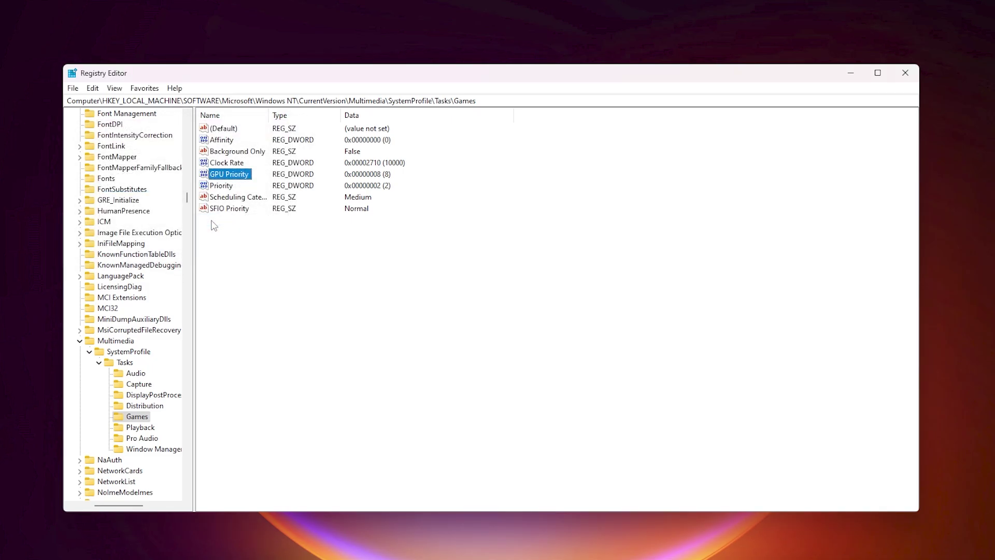
Change the Games task's Priority value to 6
double_click(223, 187)
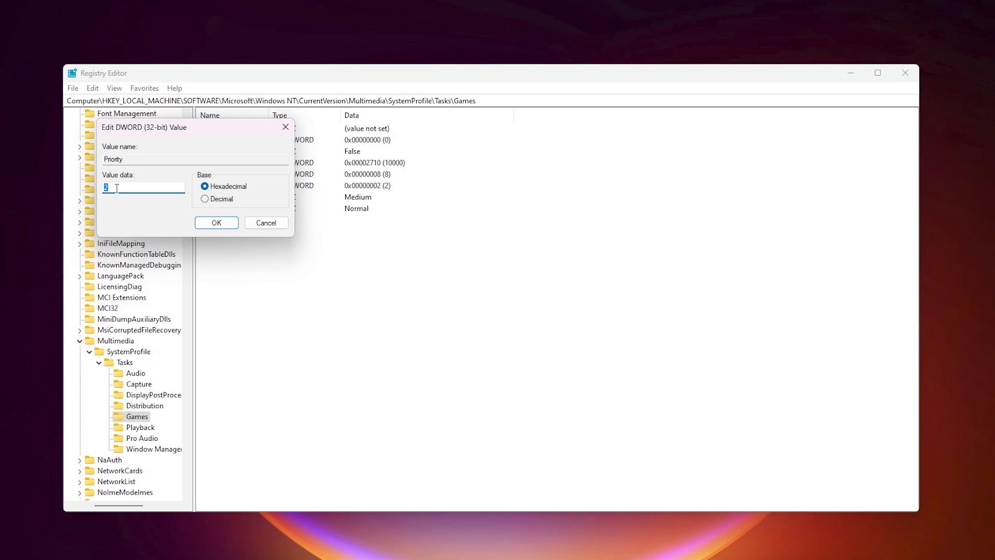
type("6")
left_click(218, 223)
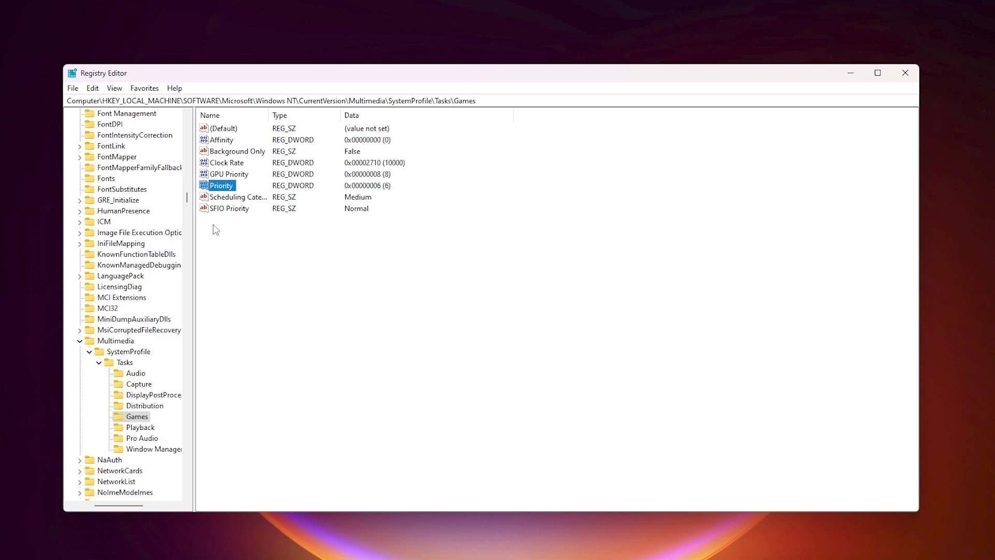